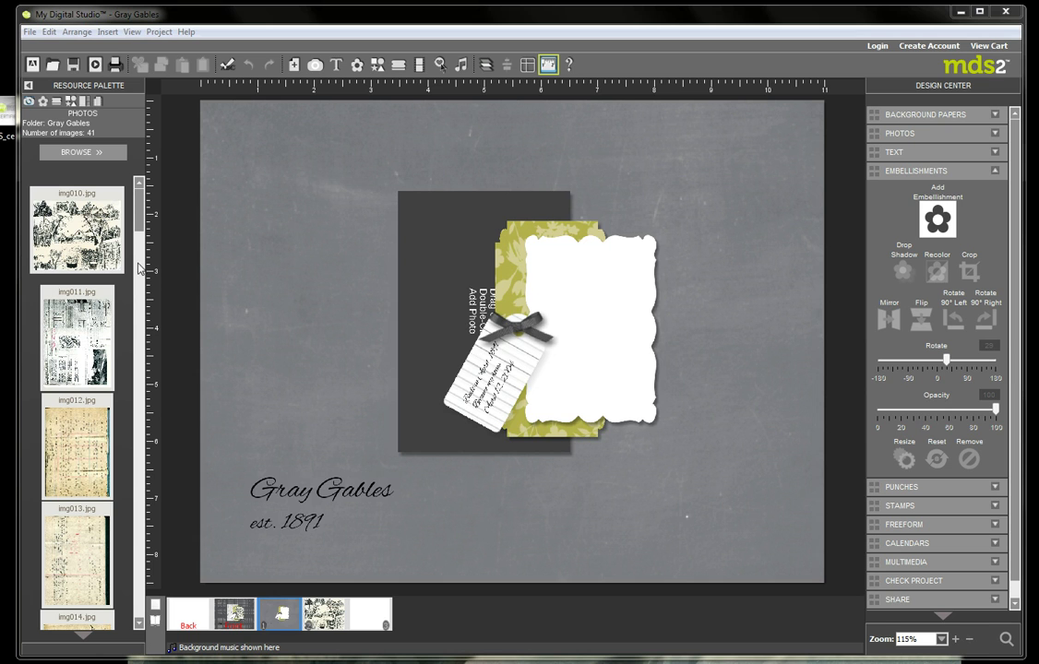
# Fill the white scalloped punch with the photo img010.jpg.
pyautogui.click(585, 311)
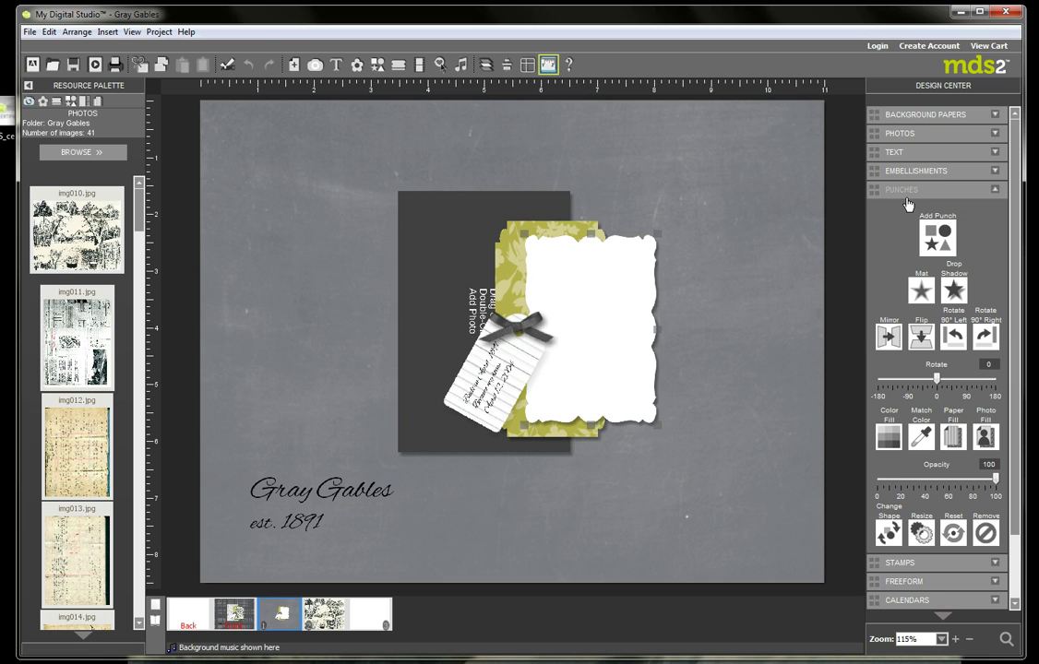
pyautogui.click(985, 438)
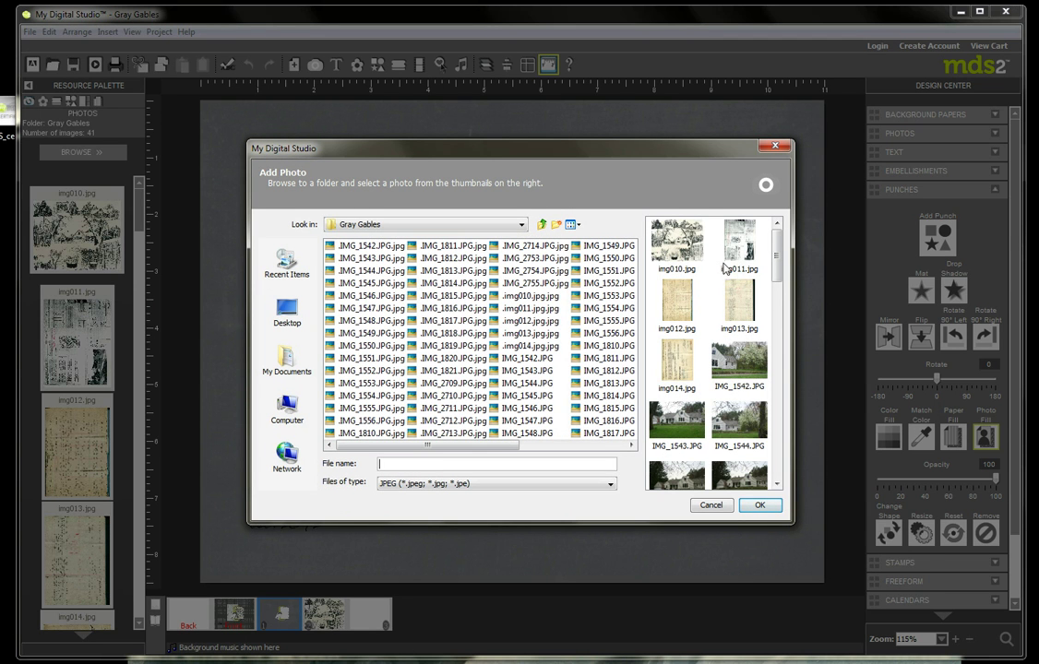
pyautogui.doubleClick(681, 244)
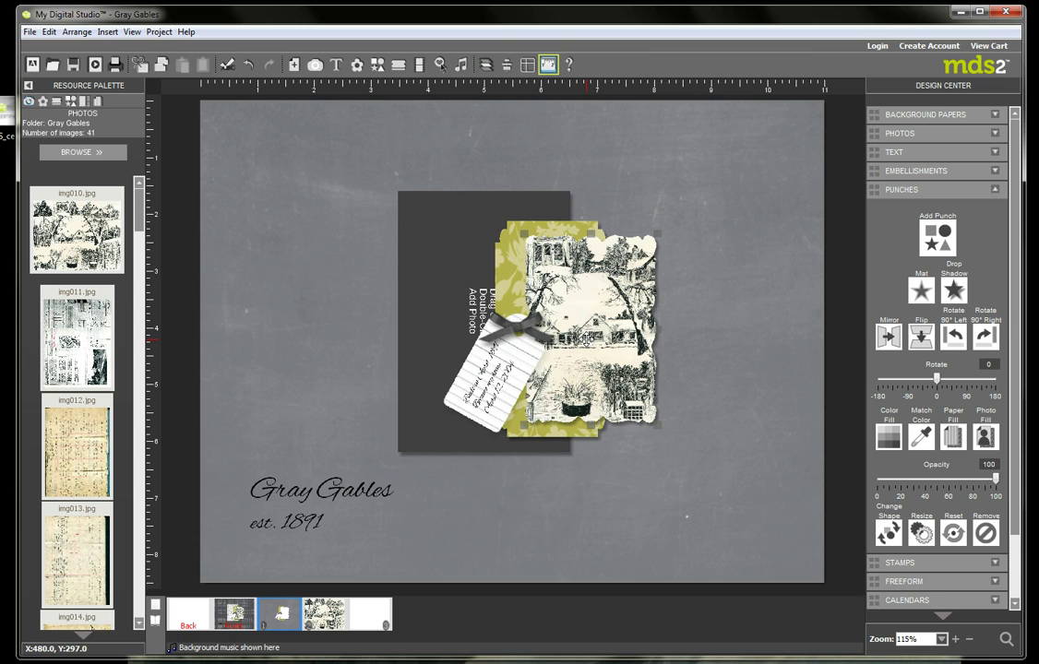
# Enlarge and reposition the image inside the scalloped punch so that the Gray Gables sign drawing fills it.
pyautogui.doubleClick(587, 339)
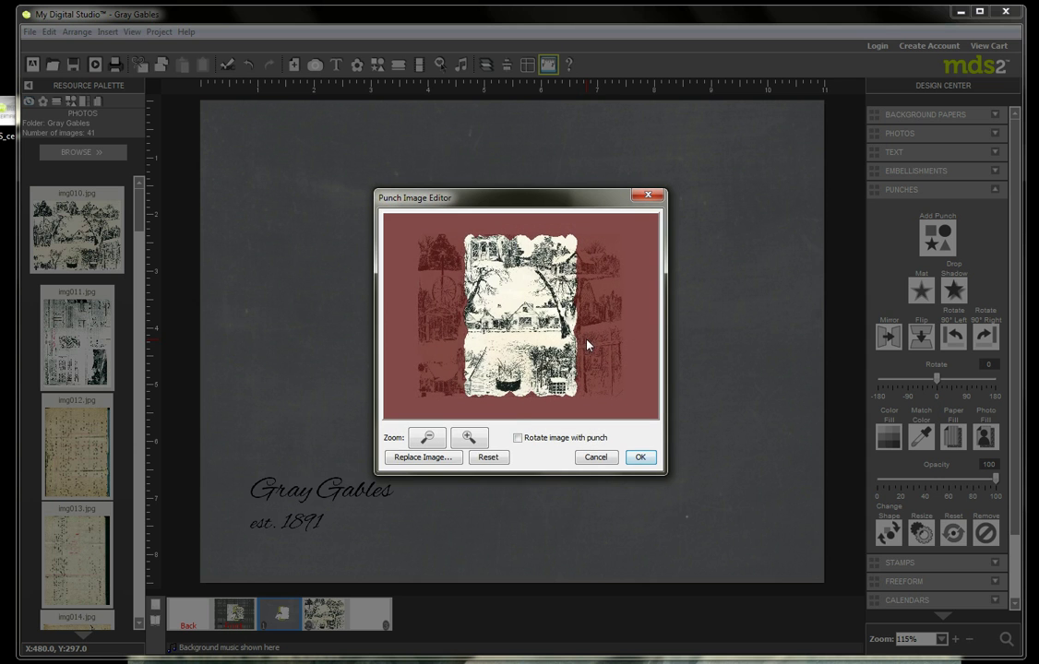
pyautogui.click(471, 439)
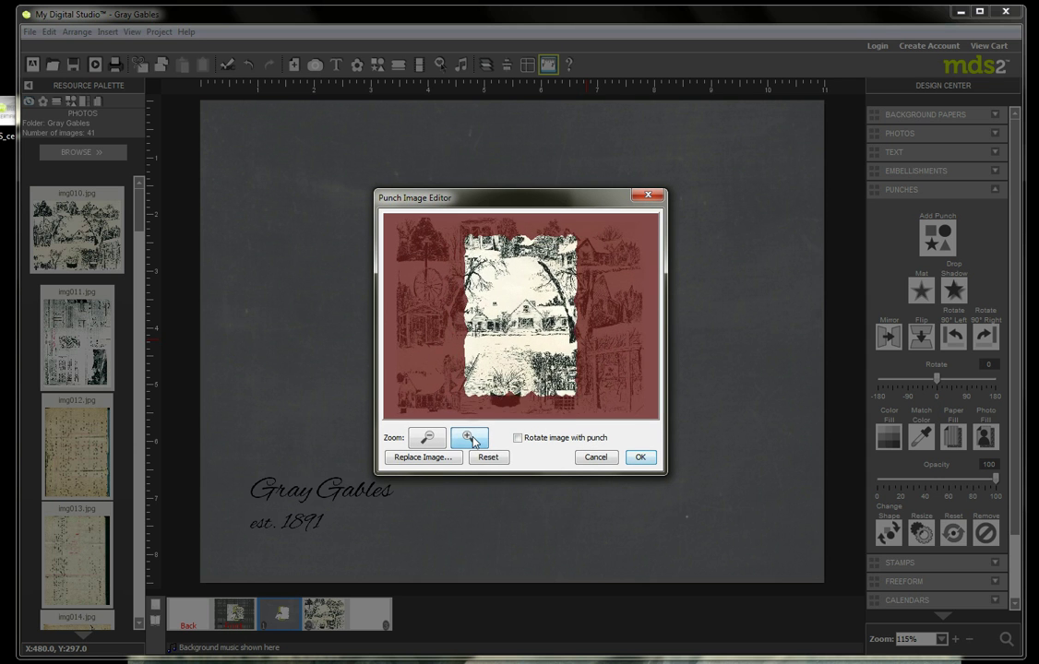
pyautogui.click(469, 439)
pyautogui.click(469, 440)
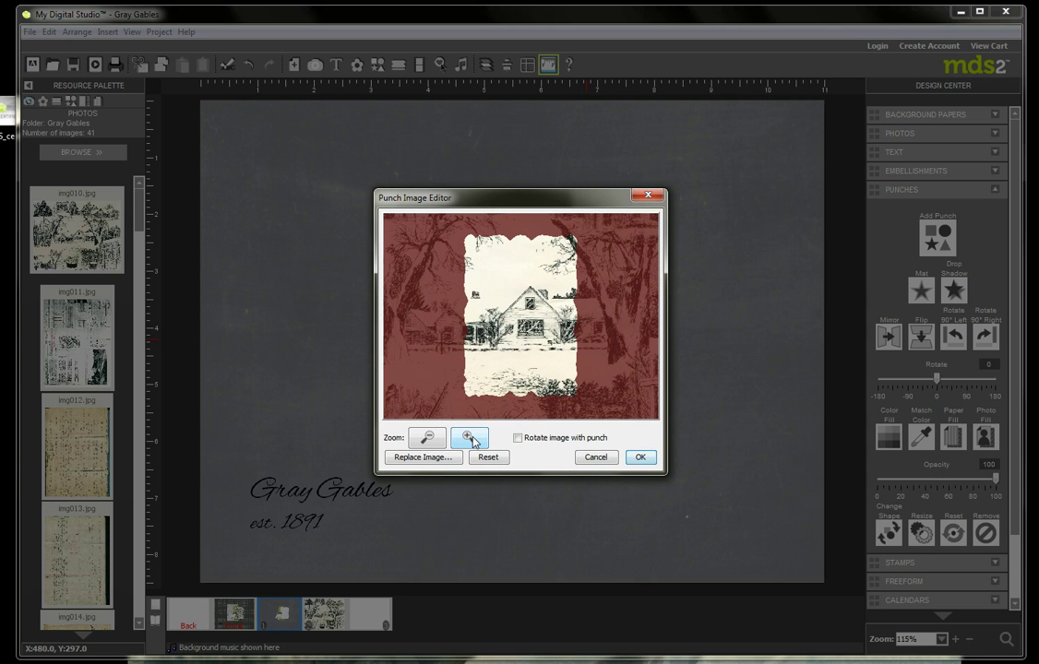
pyautogui.click(469, 439)
pyautogui.moveTo(508, 355); pyautogui.dragTo(340, 247)
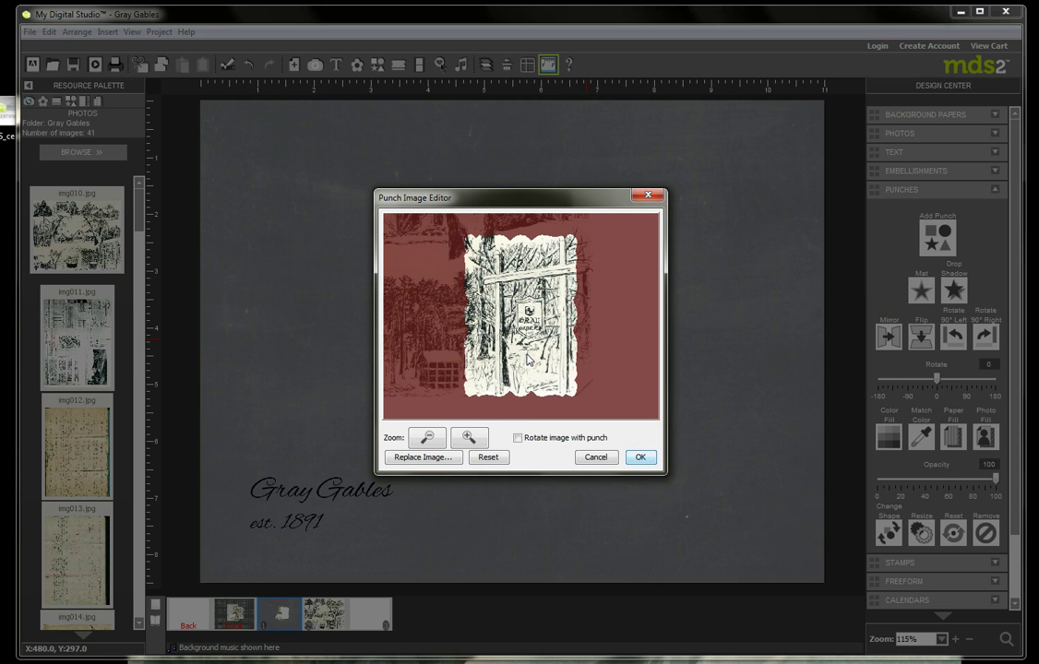
pyautogui.click(468, 437)
pyautogui.moveTo(497, 376); pyautogui.dragTo(480, 365)
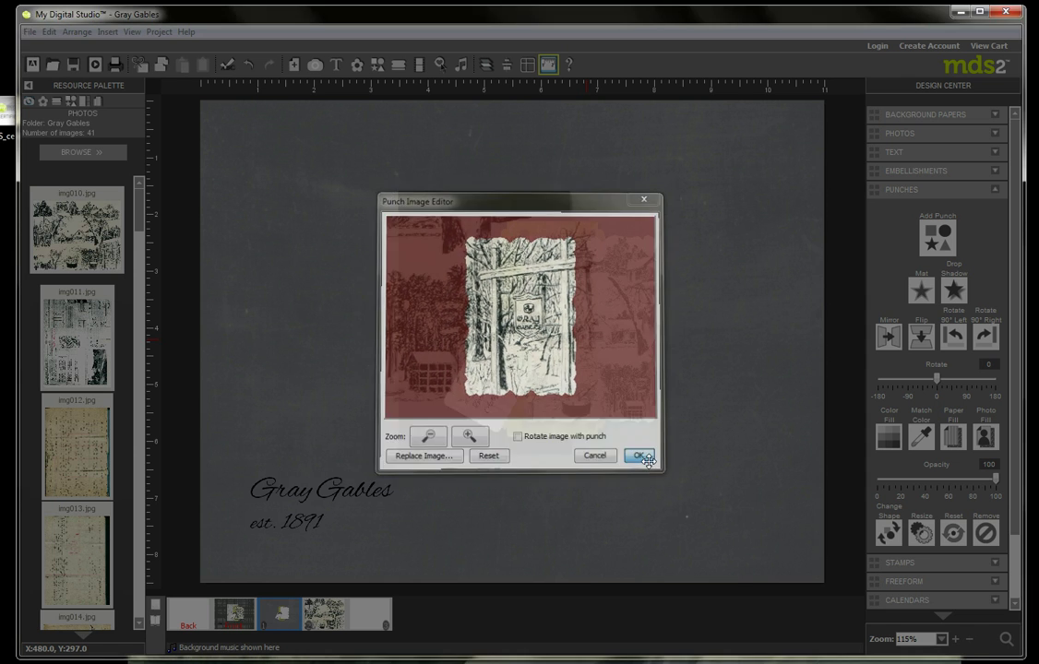
pyautogui.click(640, 457)
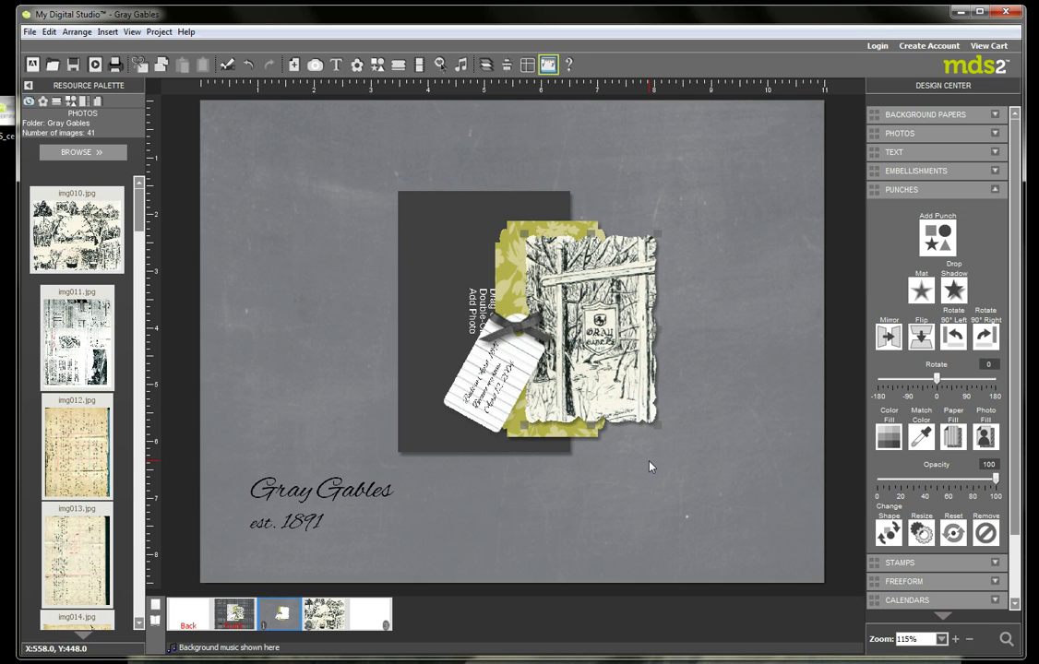
# Place img012.jpg in the dark photo box, keep its crop, and zoom in two levels to hide the teal edge.
pyautogui.click(429, 323)
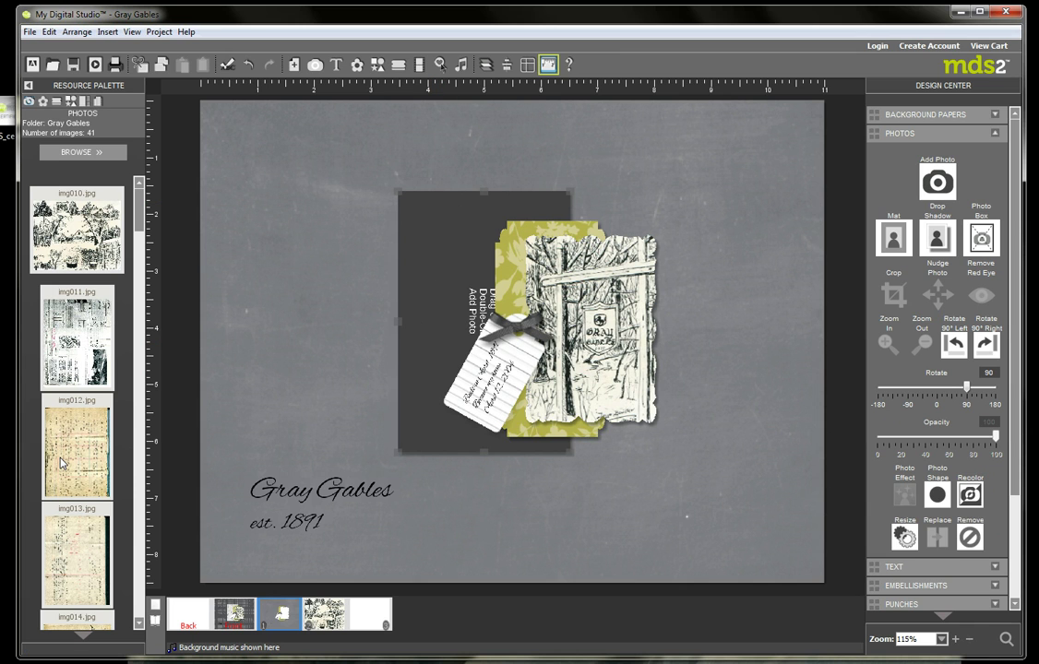
pyautogui.moveTo(61, 463); pyautogui.dragTo(434, 313)
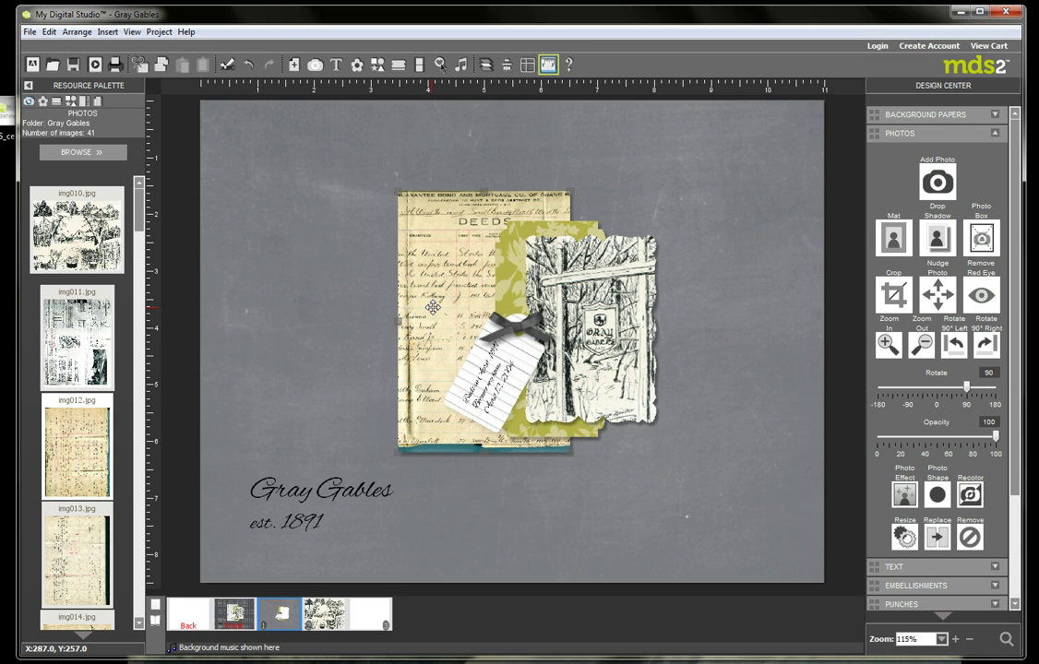
pyautogui.doubleClick(388, 266)
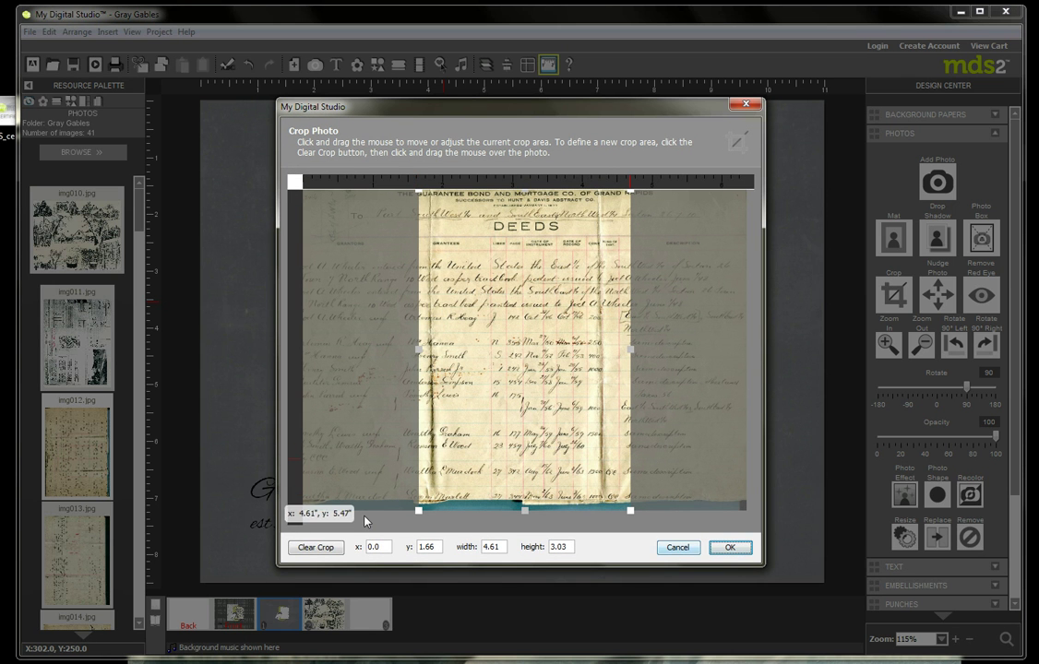
pyautogui.click(736, 549)
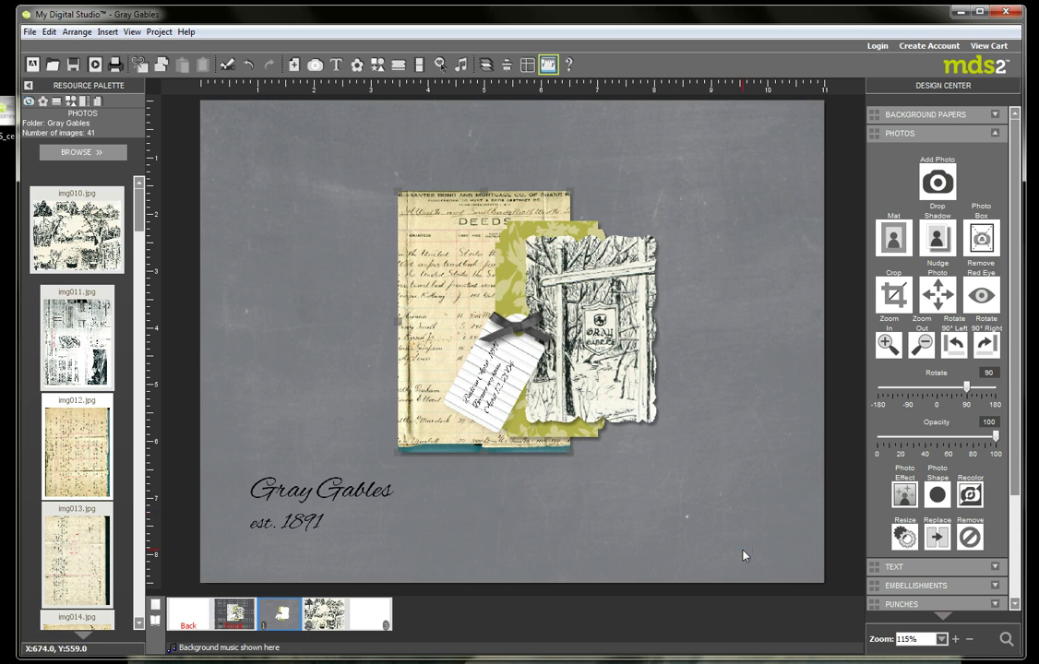
pyautogui.click(887, 345)
pyautogui.click(888, 345)
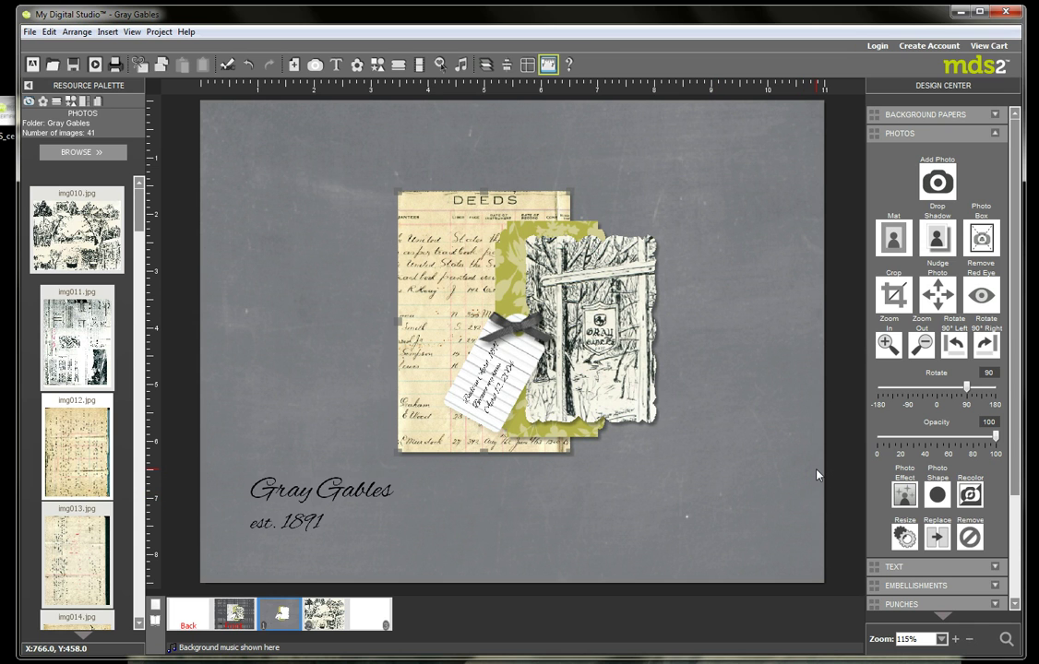
# Recolor the deeds photo with the medium grey from the third row of the Stampin' Up! palette.
pyautogui.click(970, 498)
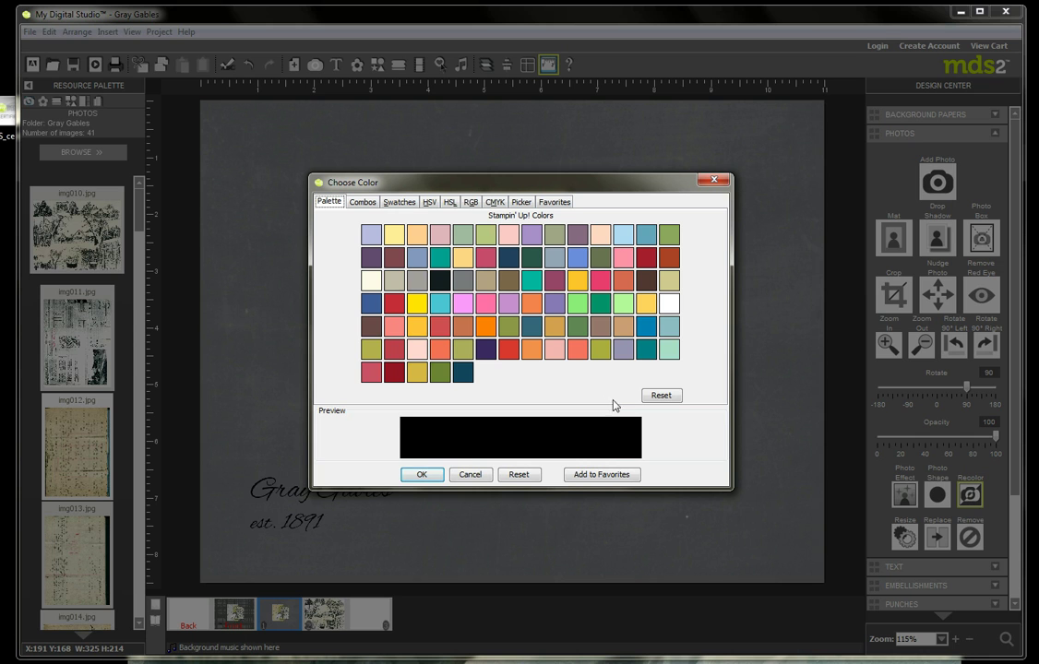
pyautogui.click(462, 285)
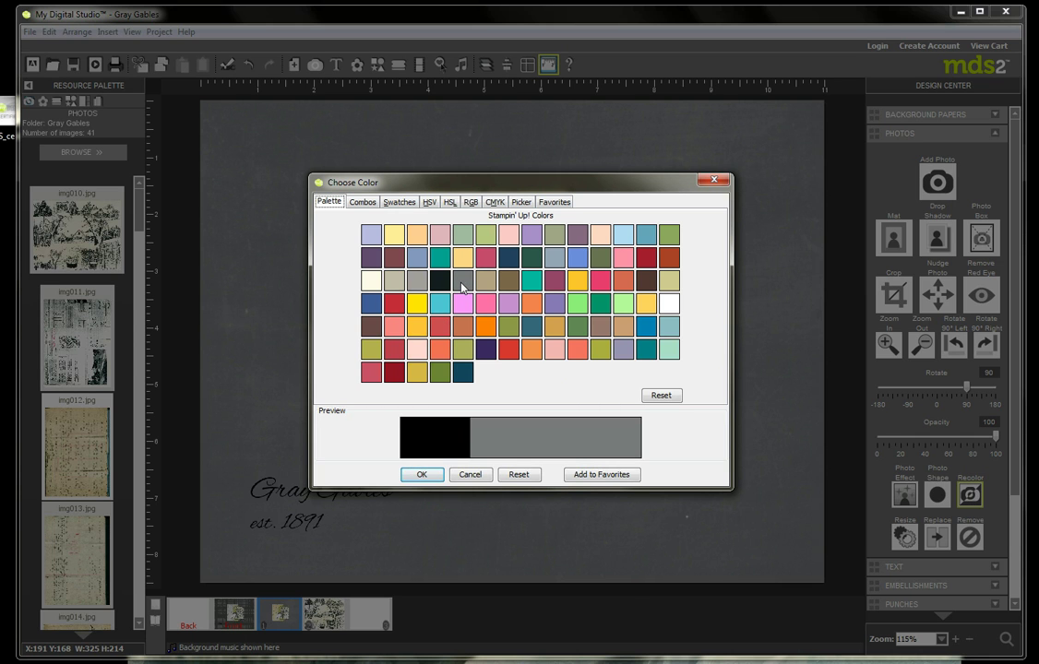
pyautogui.click(421, 476)
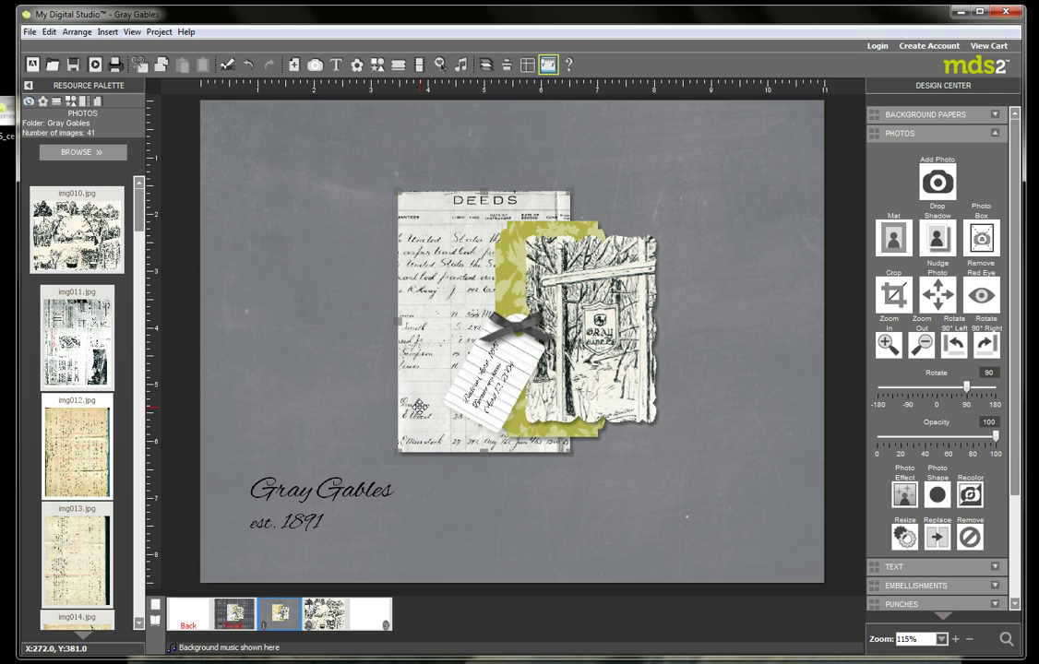
pyautogui.click(332, 379)
# Raise the drop shadow opacity of the deeds photo to 74%.
pyautogui.click(418, 351)
pyautogui.click(937, 239)
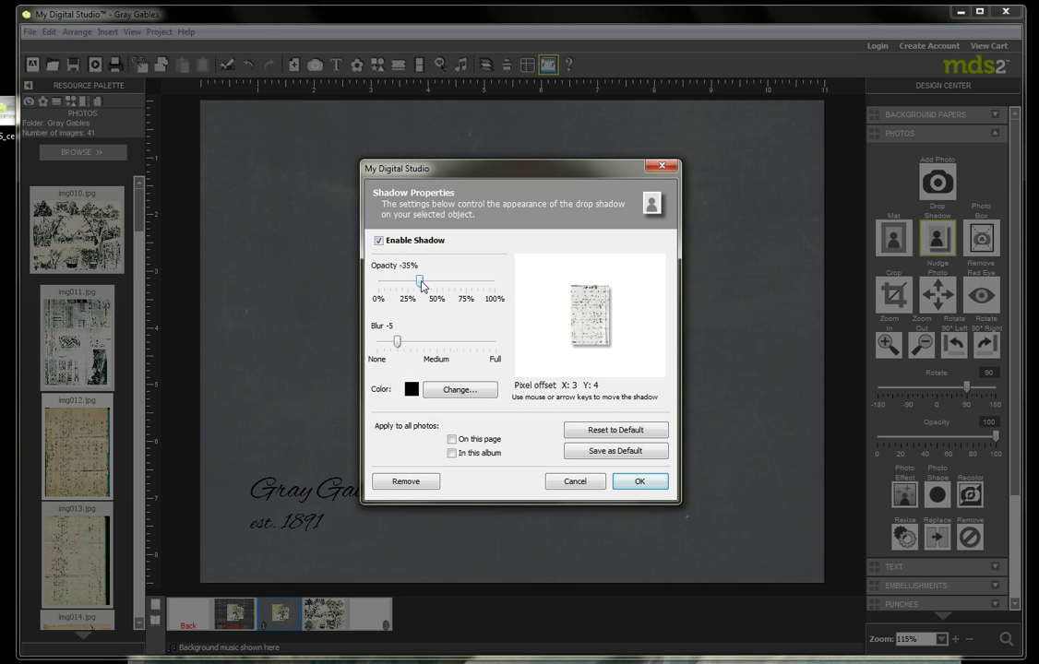
pyautogui.moveTo(421, 286); pyautogui.dragTo(466, 288)
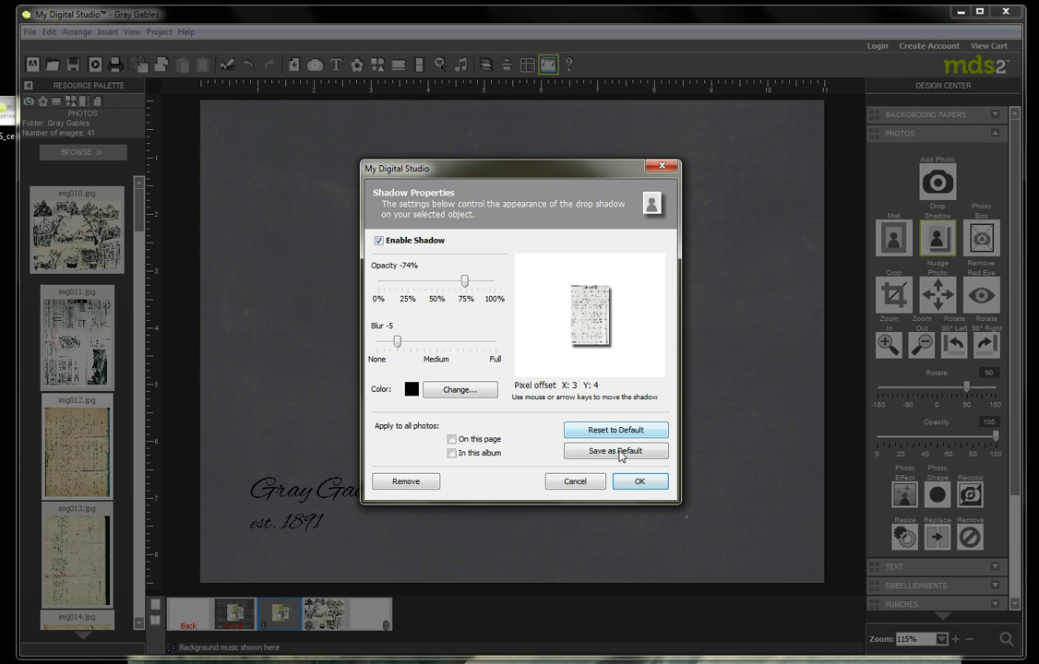
pyautogui.click(639, 481)
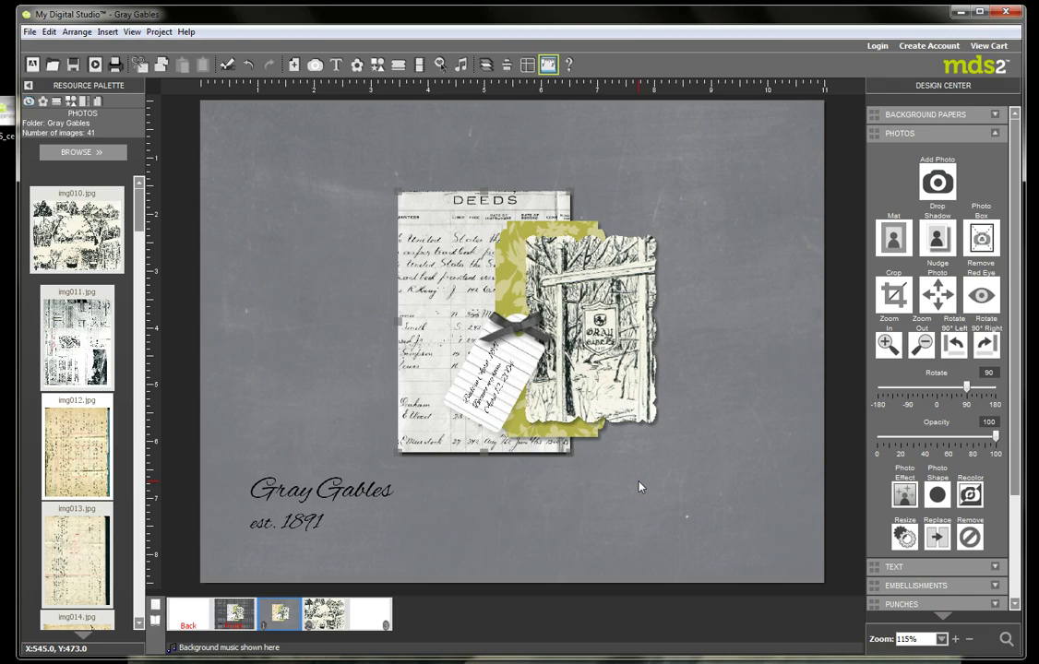
# Raise the drop shadow opacity of the green patterned punch to about 75%.
pyautogui.click(504, 277)
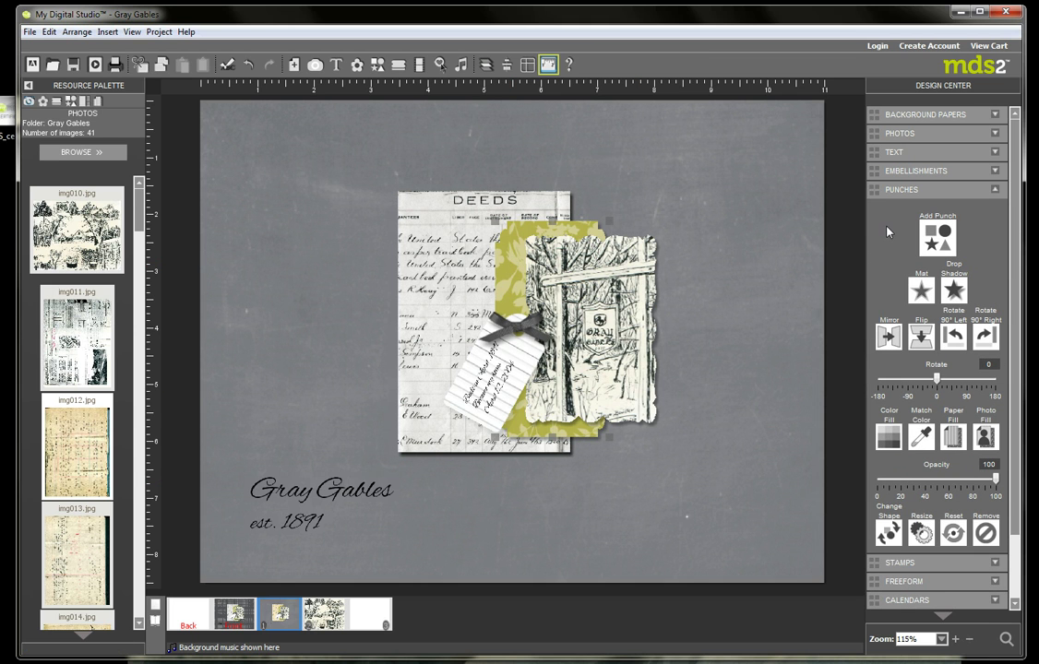
pyautogui.click(954, 291)
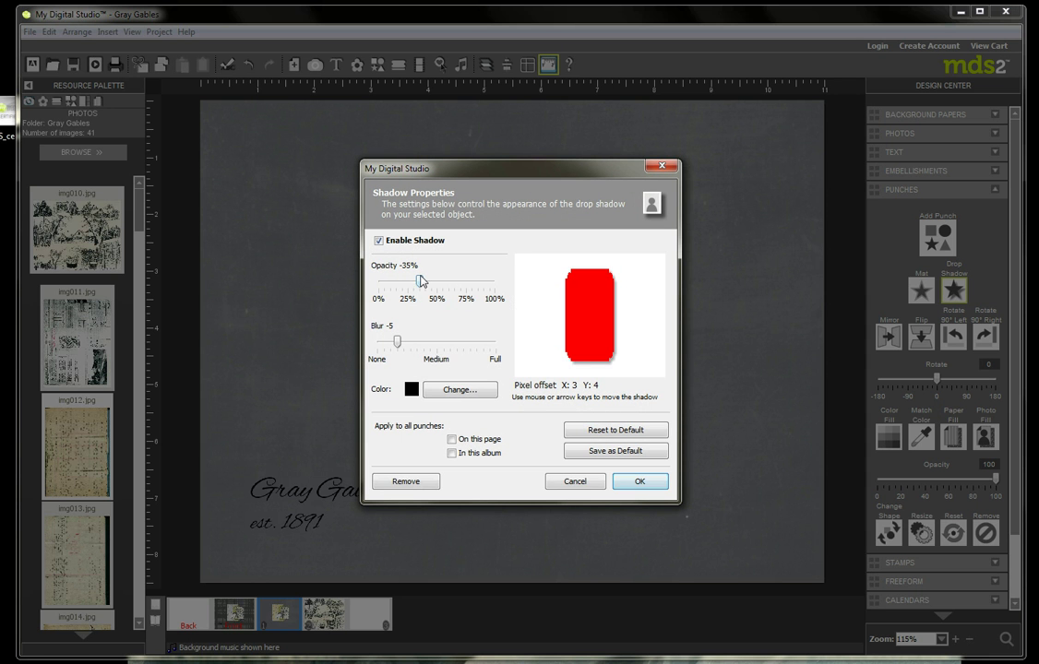
pyautogui.moveTo(419, 281); pyautogui.dragTo(464, 286)
pyautogui.click(638, 483)
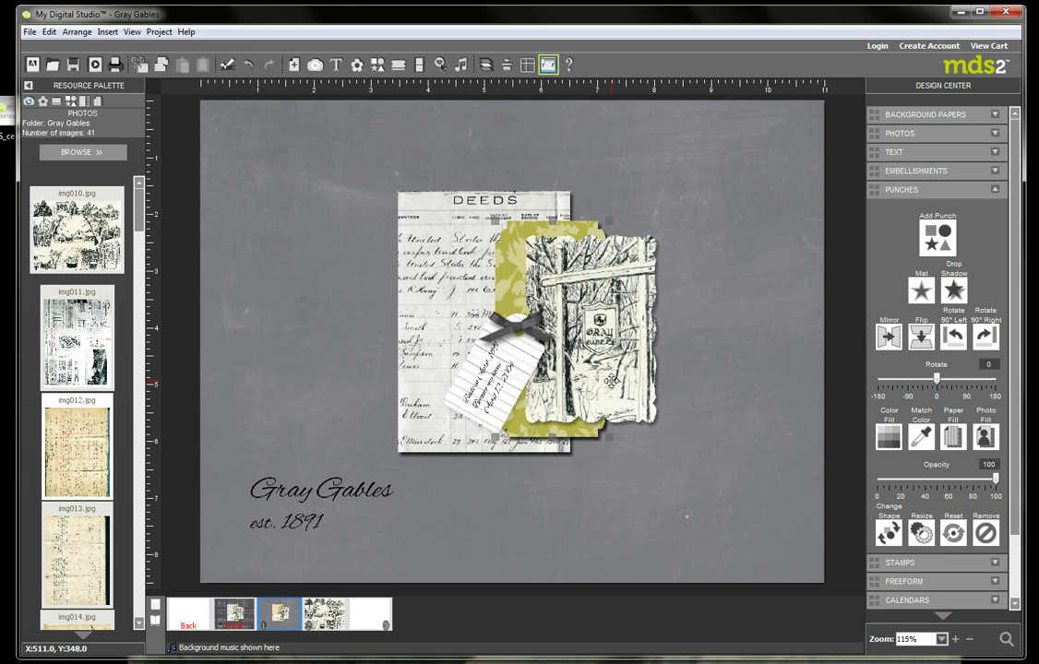
# Raise the drop shadow opacity of the scalloped sign punch to 73%.
pyautogui.click(954, 291)
pyautogui.moveTo(420, 288); pyautogui.dragTo(465, 291)
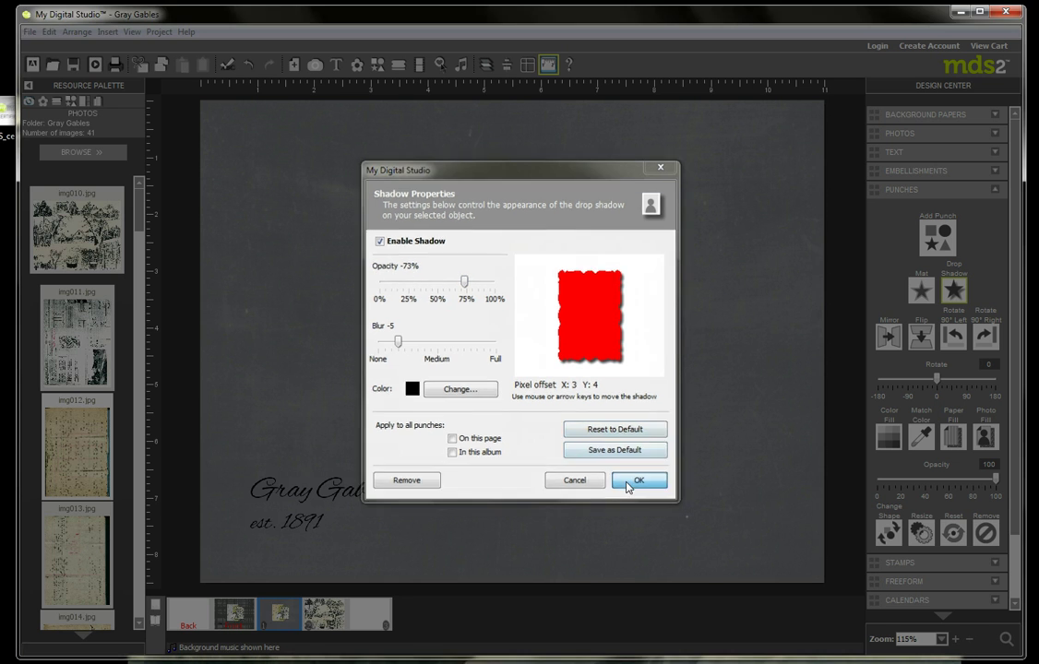
pyautogui.click(636, 482)
# Raise the drop shadow opacity of the lined tag embellishment to 74%.
pyautogui.click(478, 386)
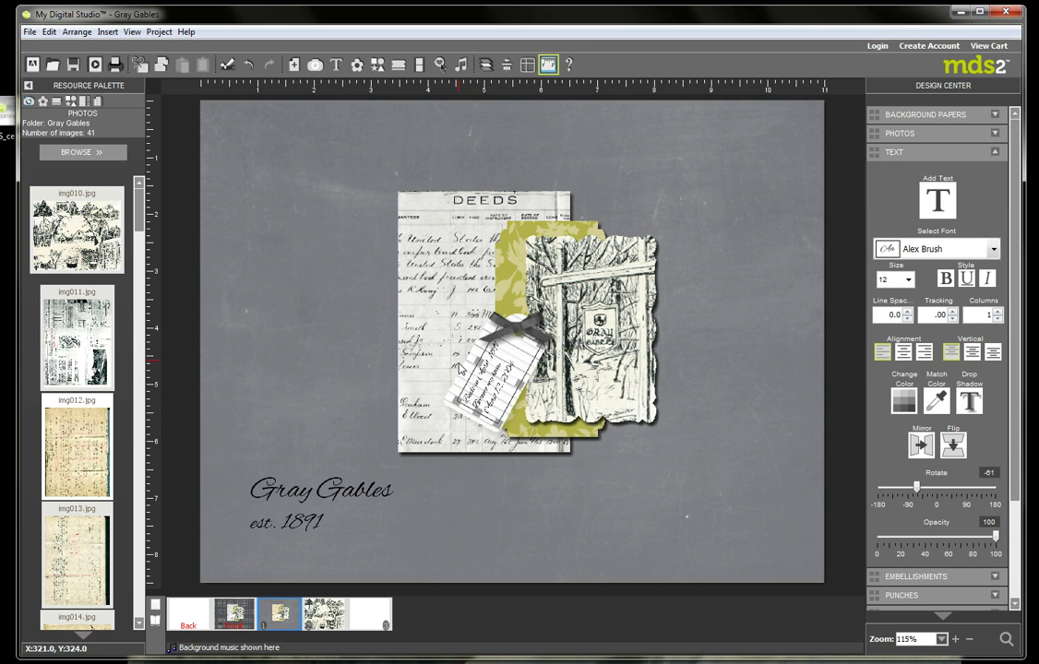
pyautogui.click(406, 323)
pyautogui.click(406, 323)
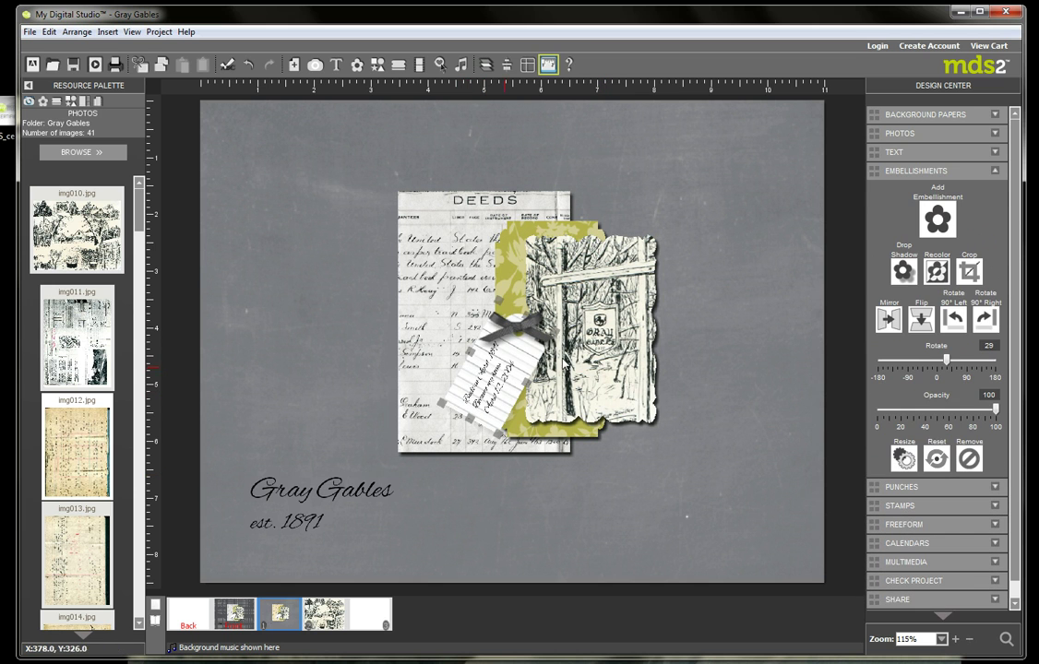
pyautogui.click(913, 268)
pyautogui.moveTo(422, 280); pyautogui.dragTo(470, 298)
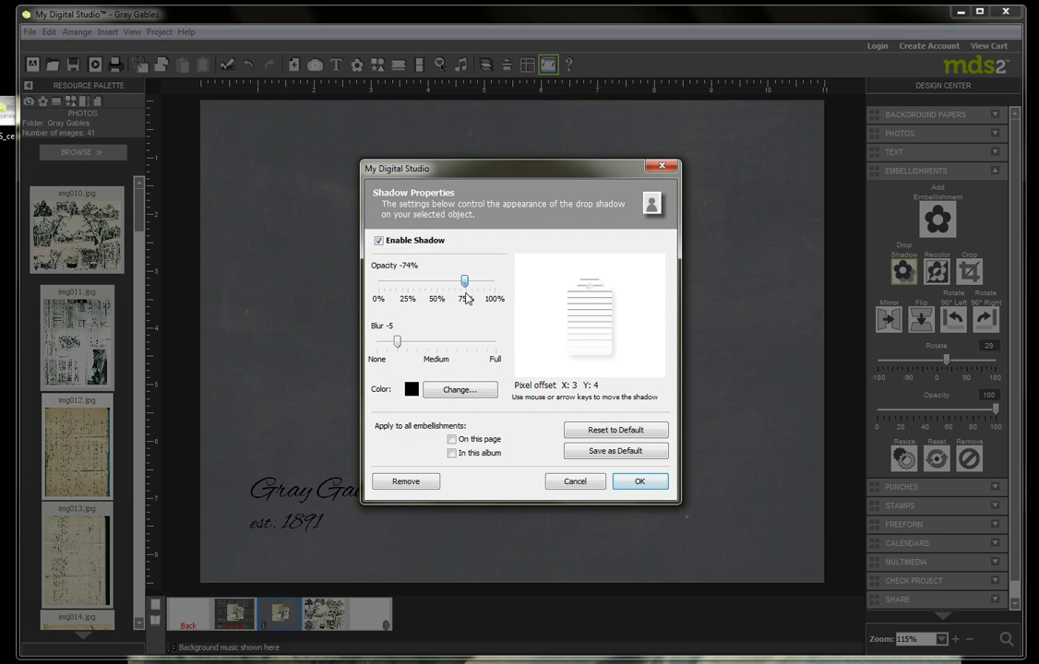
pyautogui.click(651, 487)
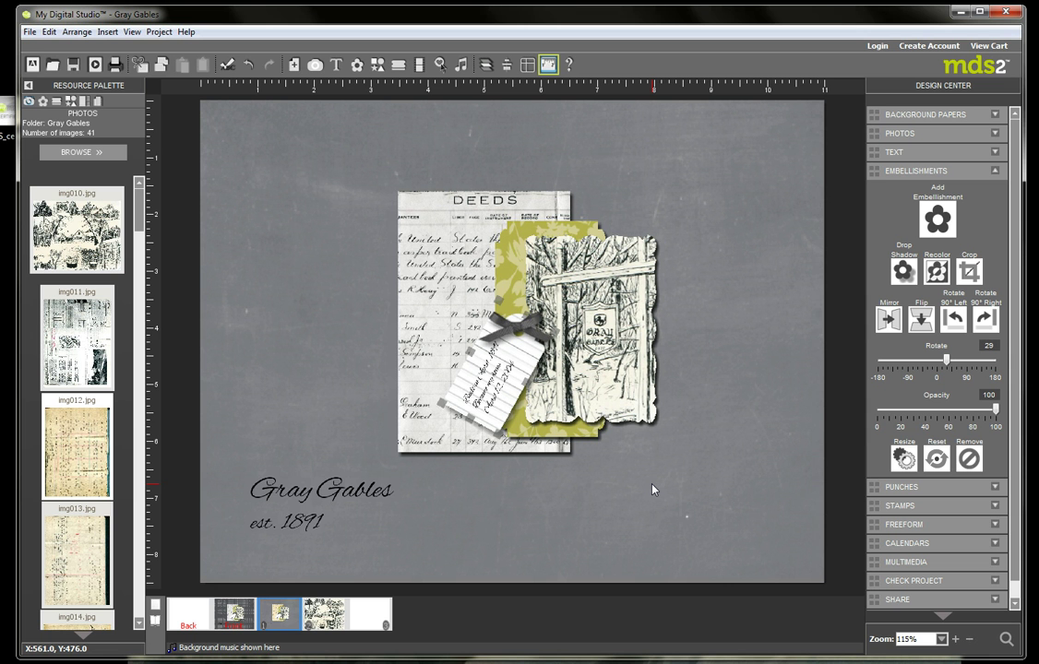
pyautogui.click(283, 386)
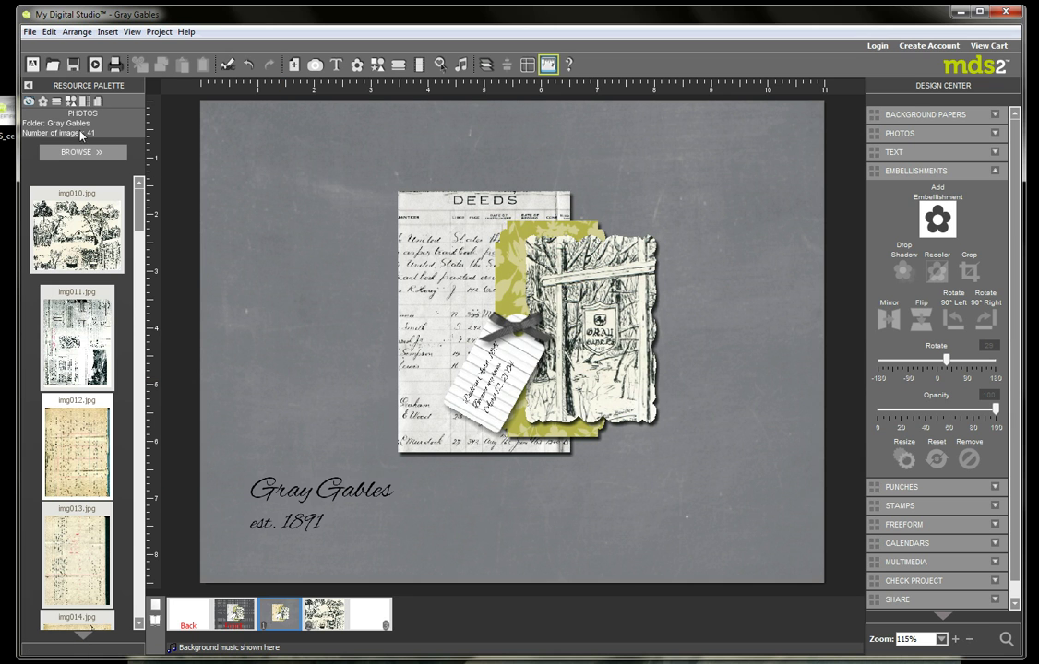
# Add the Sunset Serenade Overlays - 3 stamp to the page, covering the left part and its full height.
pyautogui.click(55, 103)
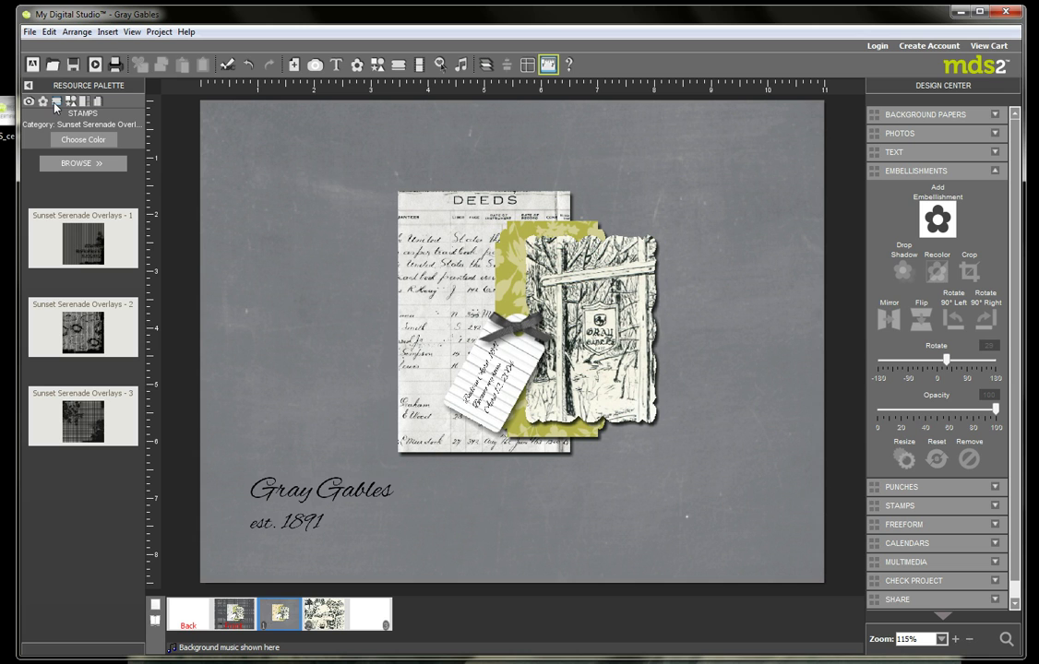
pyautogui.click(83, 427)
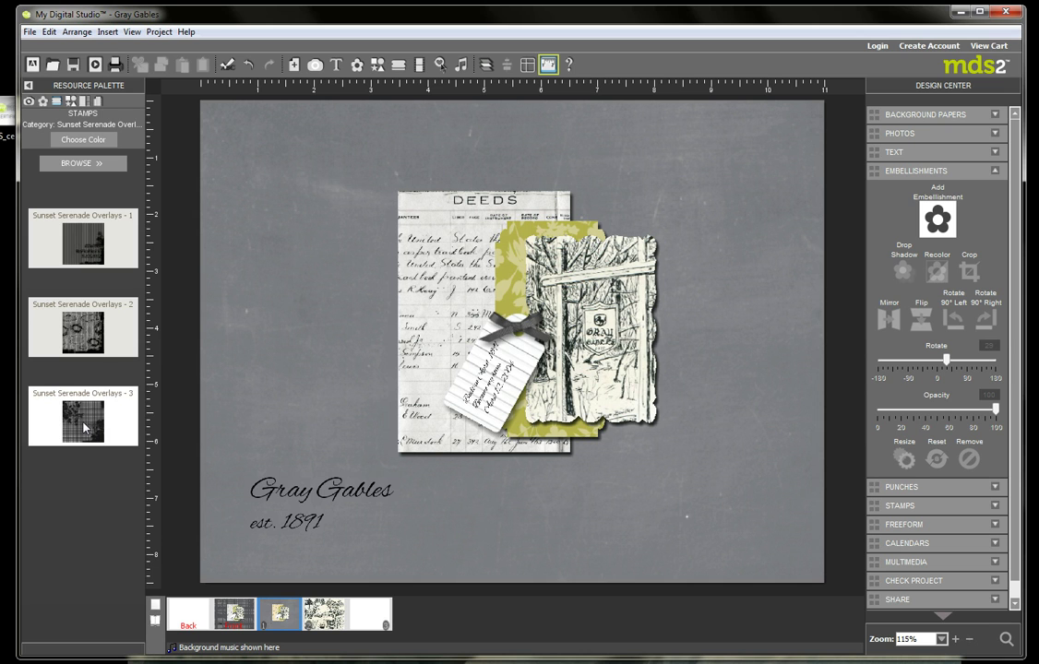
pyautogui.moveTo(83, 427); pyautogui.dragTo(183, 409)
pyautogui.moveTo(299, 331); pyautogui.dragTo(297, 326)
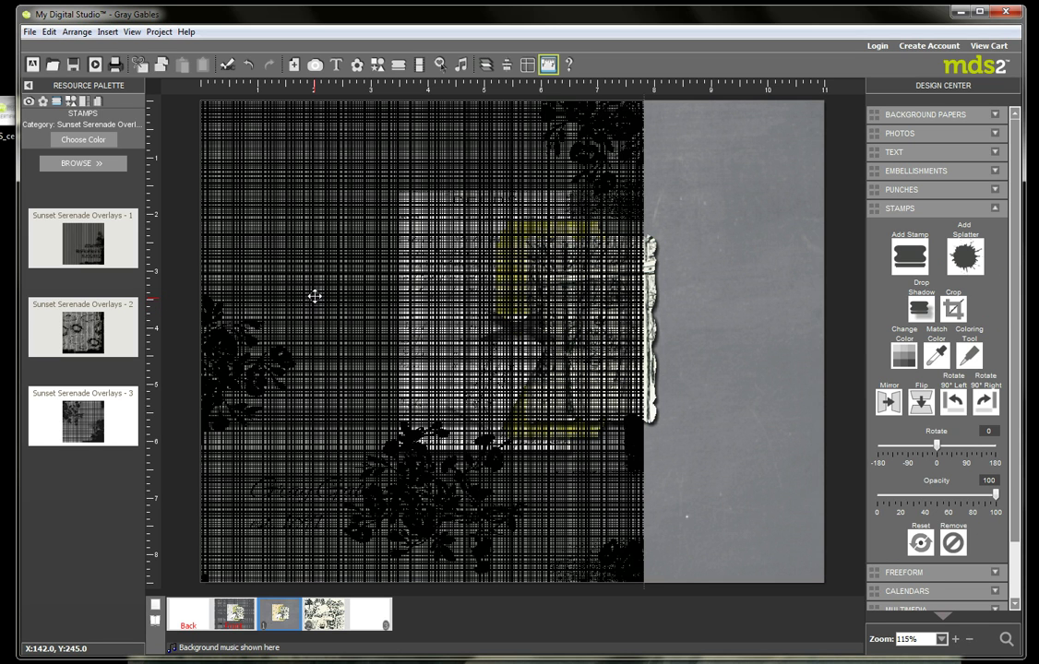
# Turn off proportional scaling for the overlay stamp and set its size to 12 inches wide and 9 inches high.
pyautogui.rightClick(318, 300)
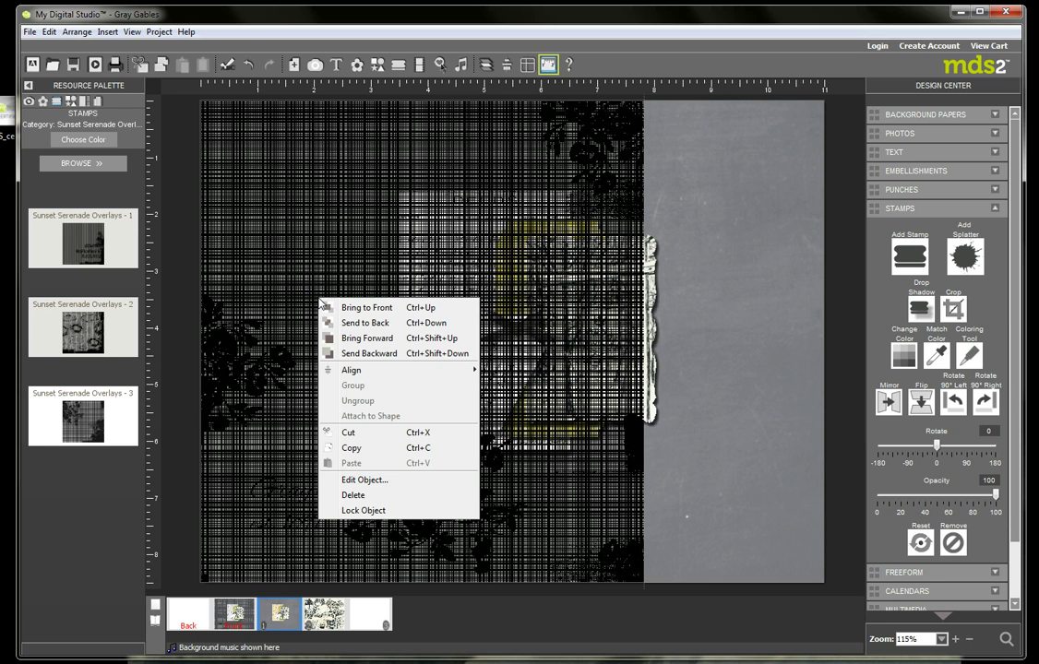
pyautogui.click(366, 480)
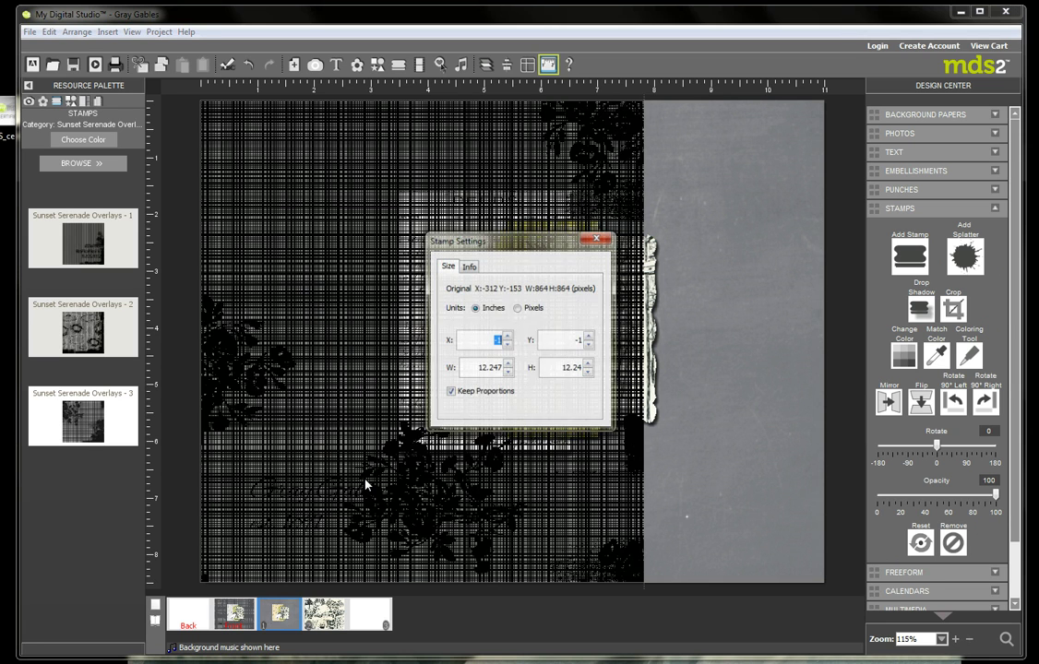
pyautogui.click(450, 392)
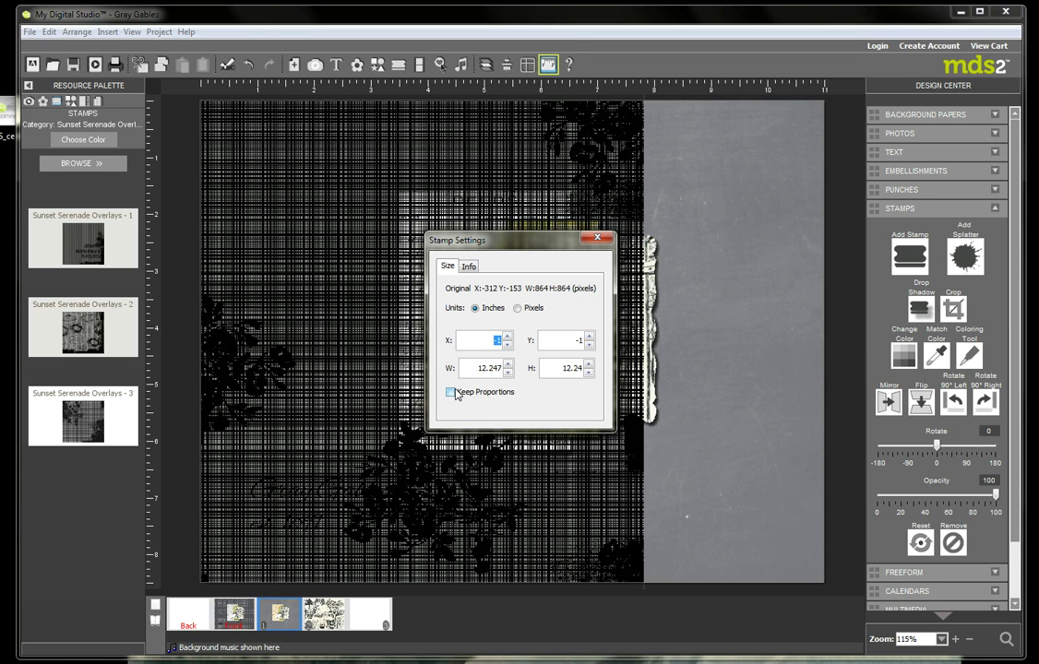
pyautogui.moveTo(474, 368); pyautogui.dragTo(506, 372)
pyautogui.write('12')
pyautogui.press('Tab')
pyautogui.write('9')
pyautogui.press('Tab')
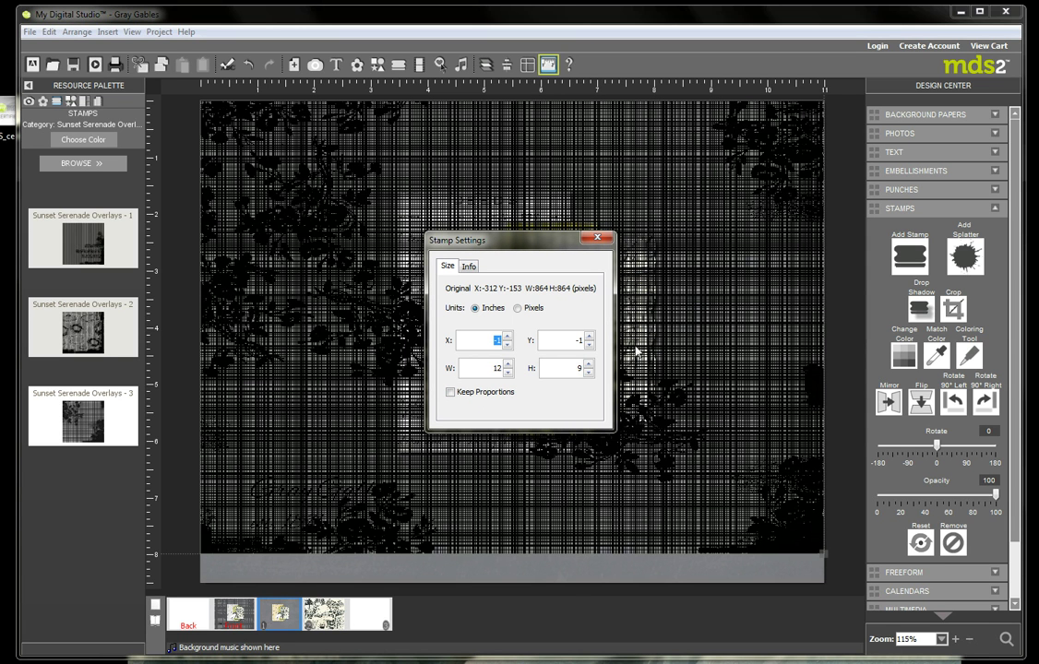
# Set the overlay stamp's height to 10 inches and close its settings.
pyautogui.doubleClick(576, 369)
pyautogui.write('10')
pyautogui.press('Return')
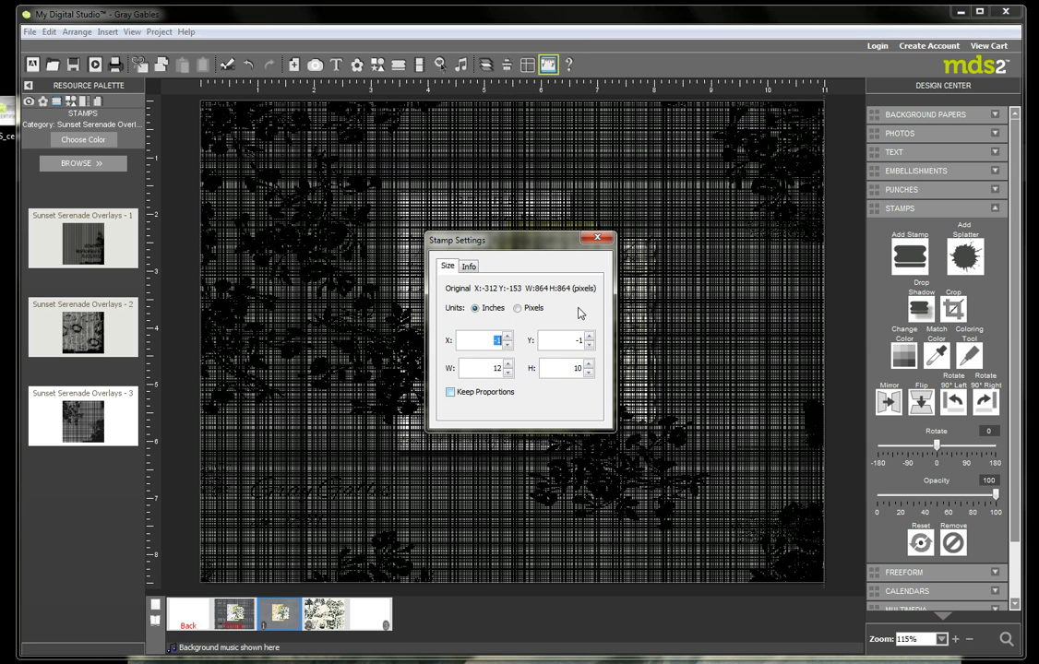
pyautogui.click(597, 239)
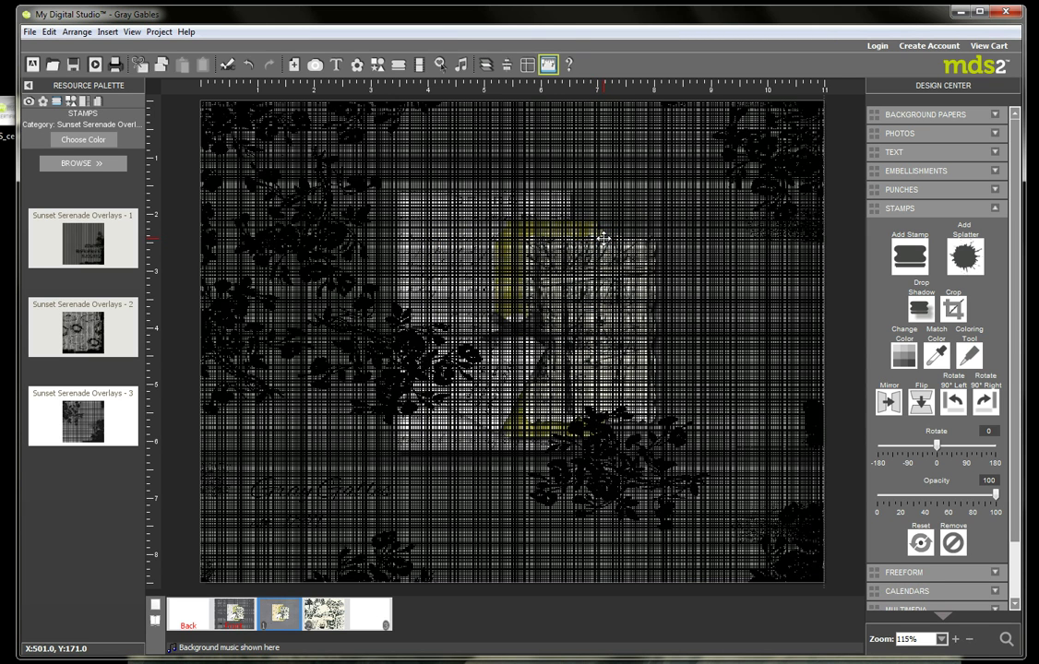
# Send the overlay stamp behind all other page elements and lower its opacity to about 41%.
pyautogui.rightClick(720, 274)
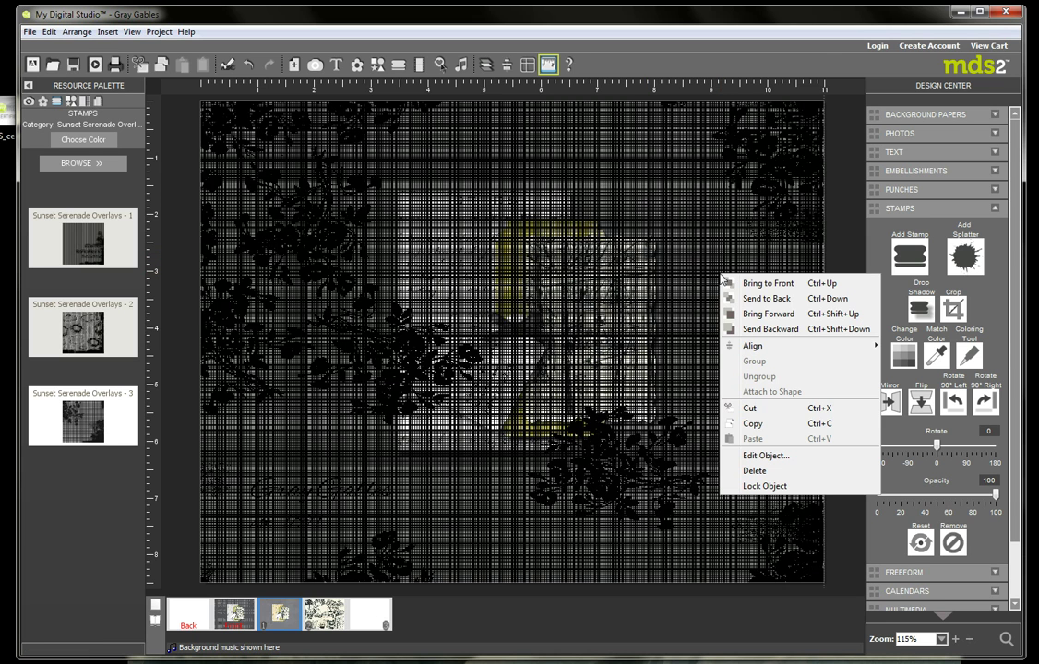
pyautogui.click(747, 300)
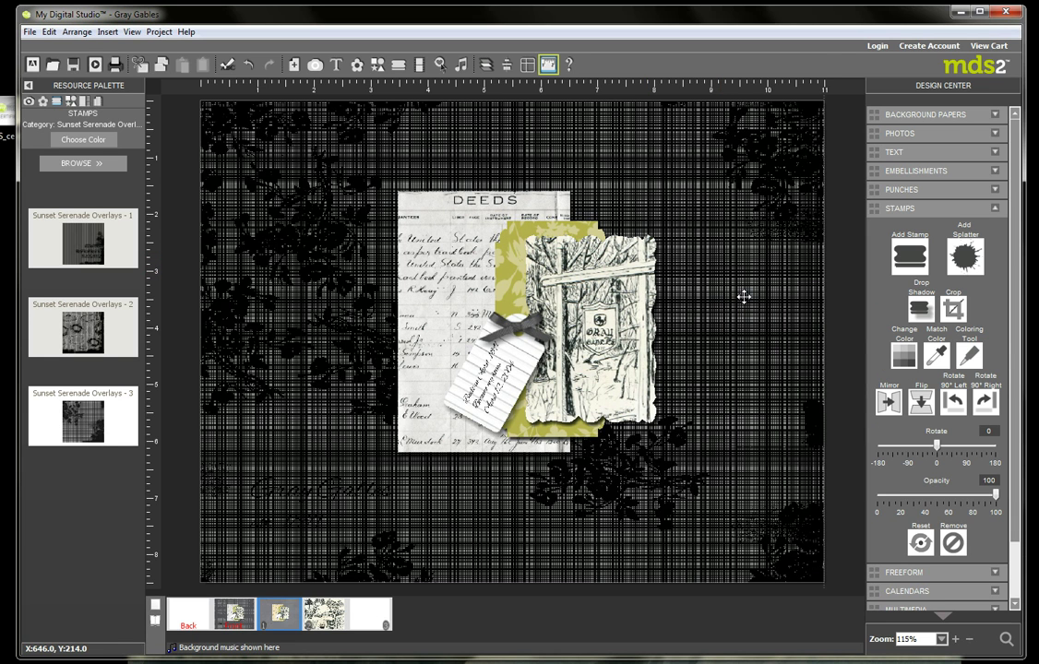
pyautogui.moveTo(995, 496); pyautogui.dragTo(952, 499)
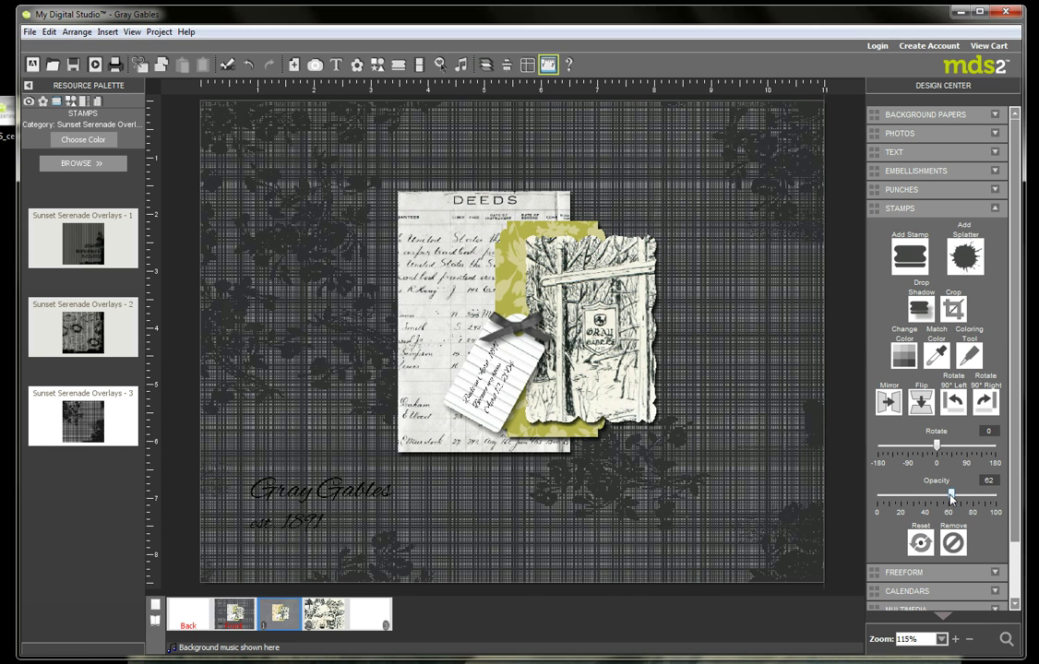
pyautogui.moveTo(952, 499); pyautogui.dragTo(935, 497)
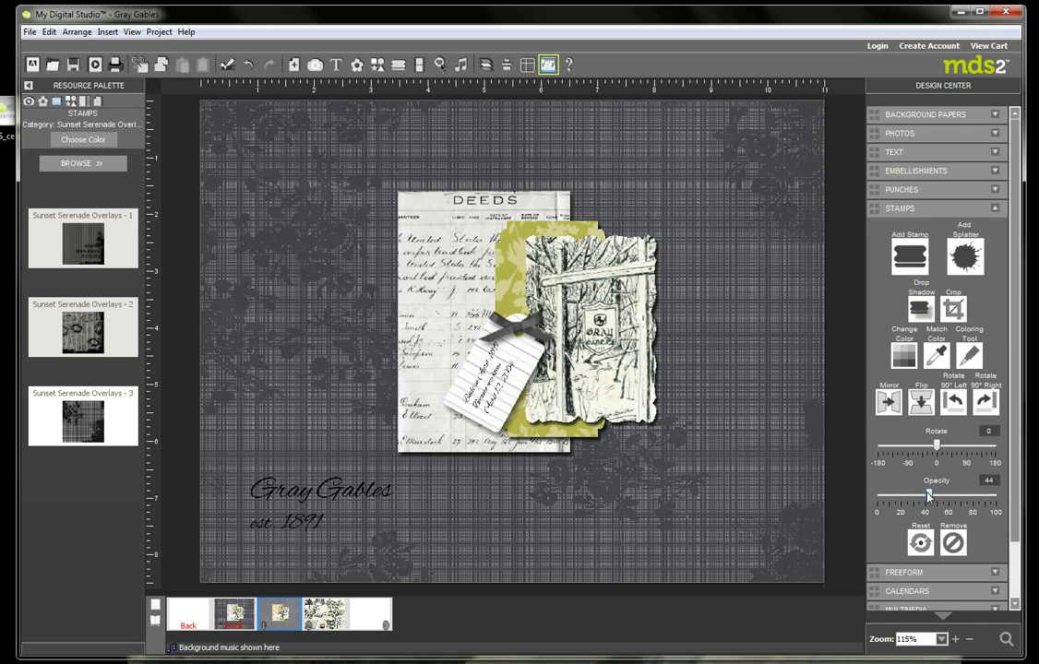
pyautogui.moveTo(930, 495); pyautogui.dragTo(927, 497)
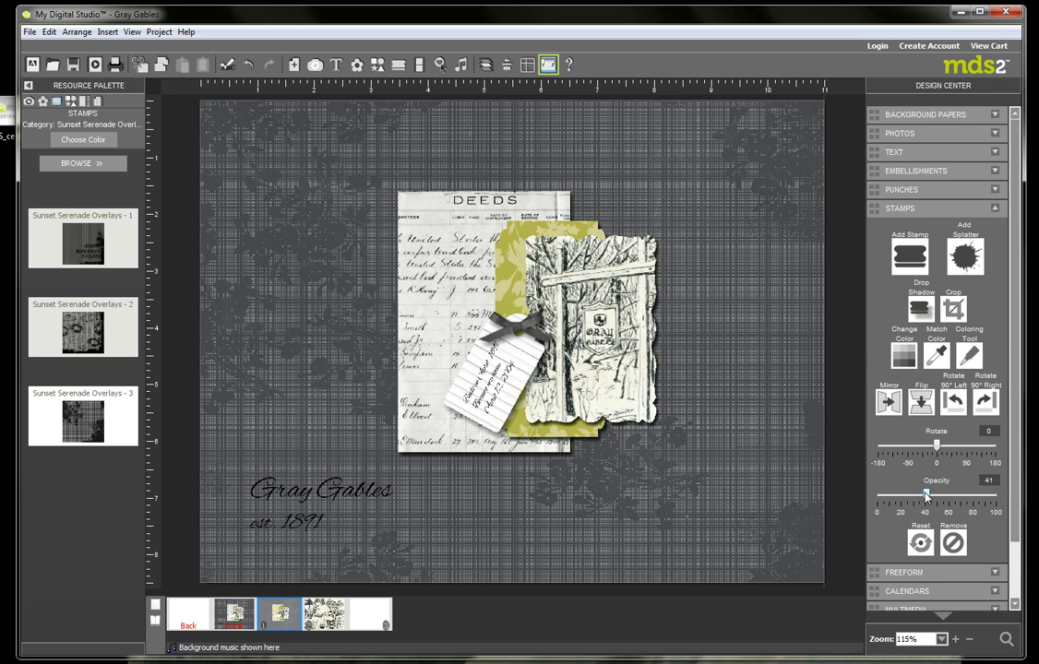